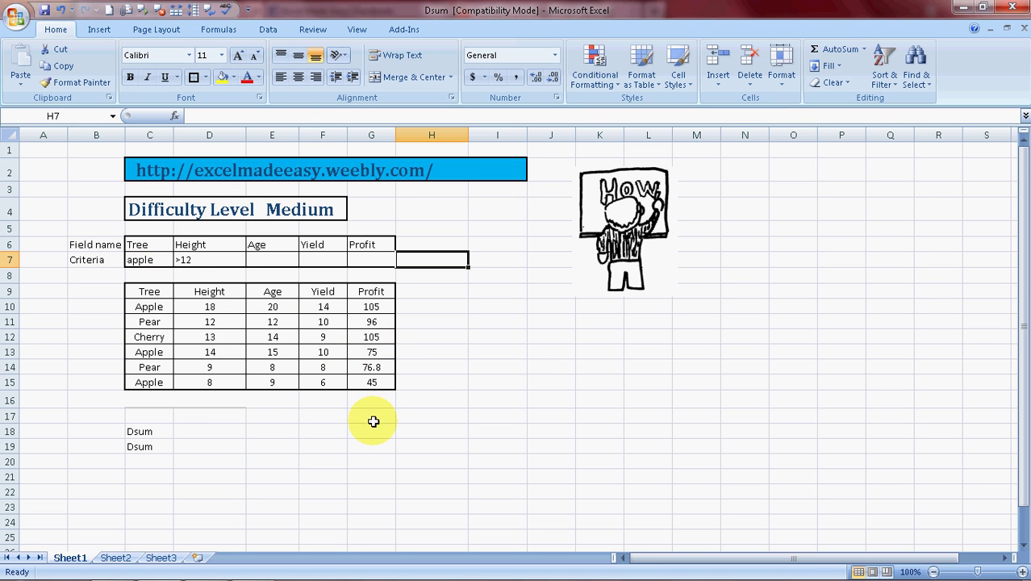
- Select cell D18 beside the first Dsum label
{"action": "left_click", "coordinate": [196, 435]}
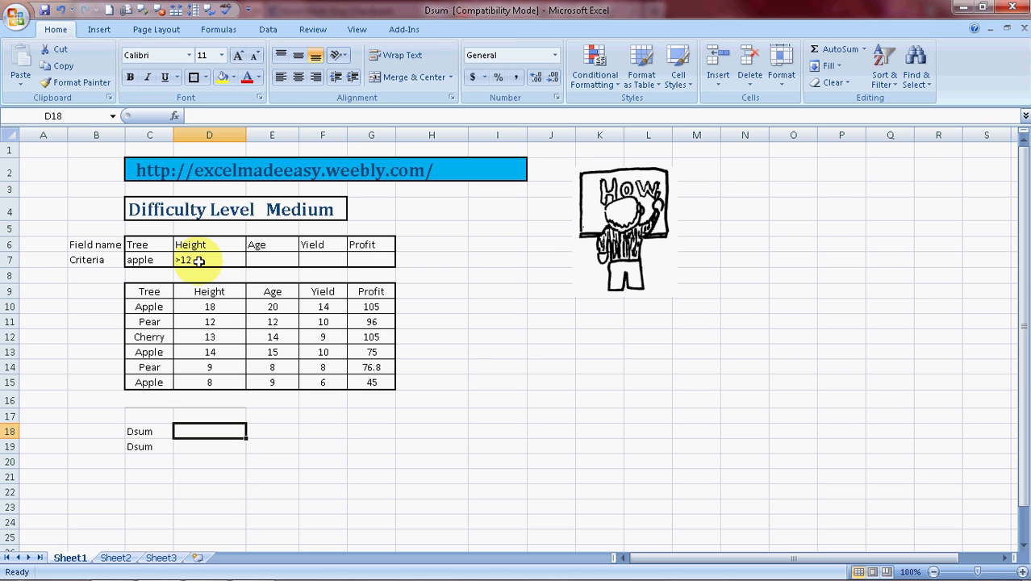
{"action": "left_click", "coordinate": [218, 29]}
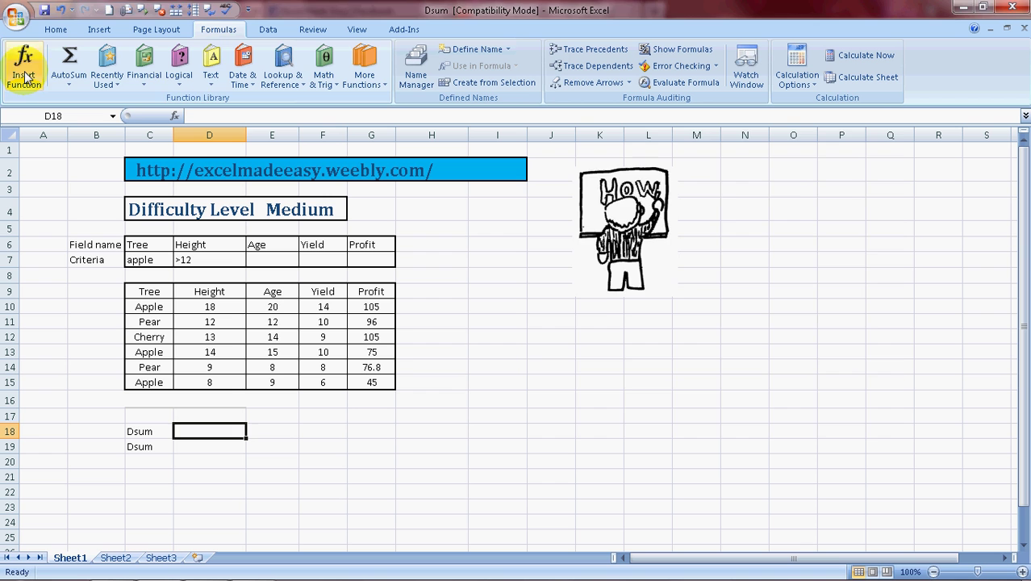
{"action": "left_click", "coordinate": [26, 77]}
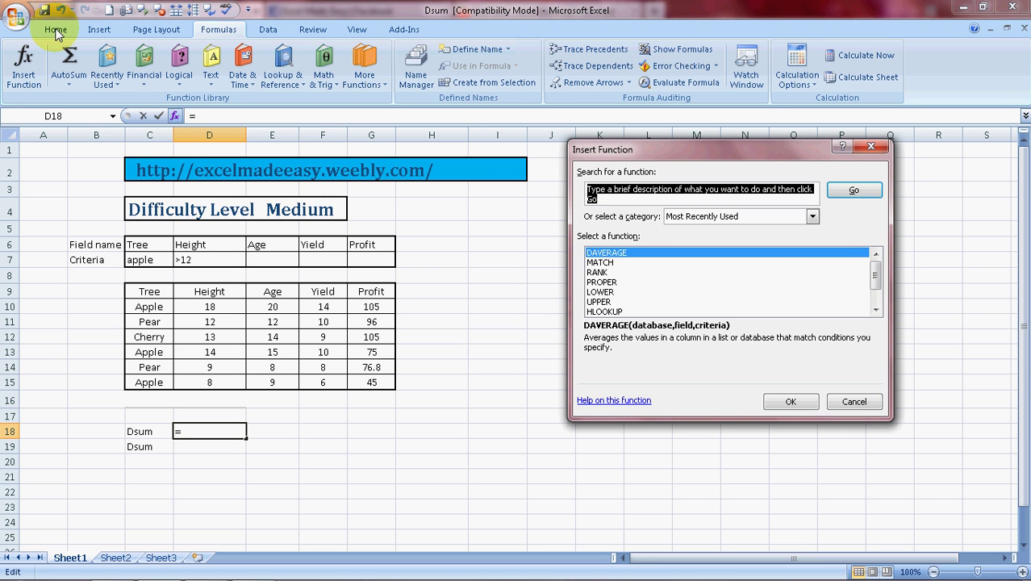
{"action": "left_click", "coordinate": [869, 146]}
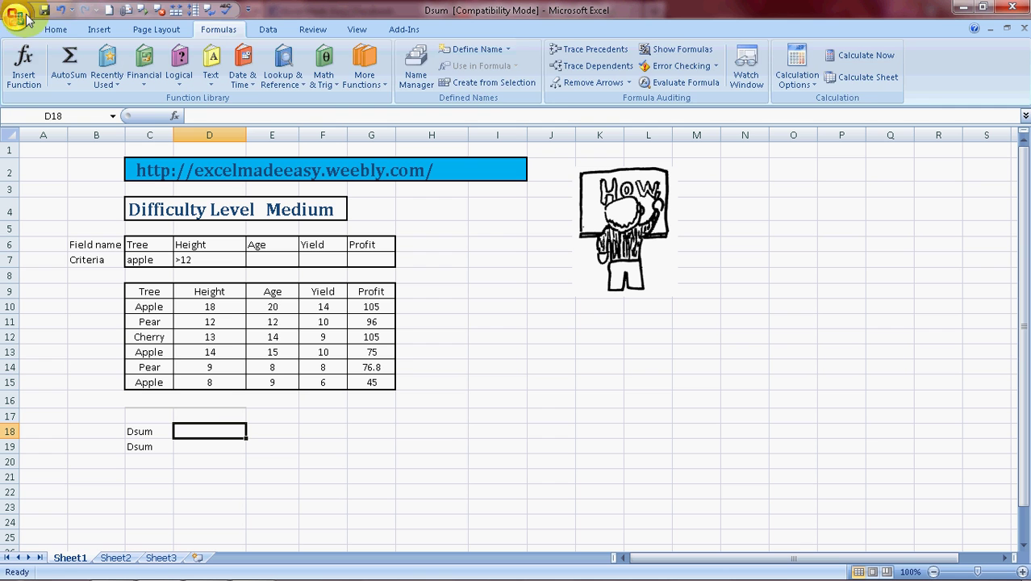
{"action": "left_click", "coordinate": [56, 29]}
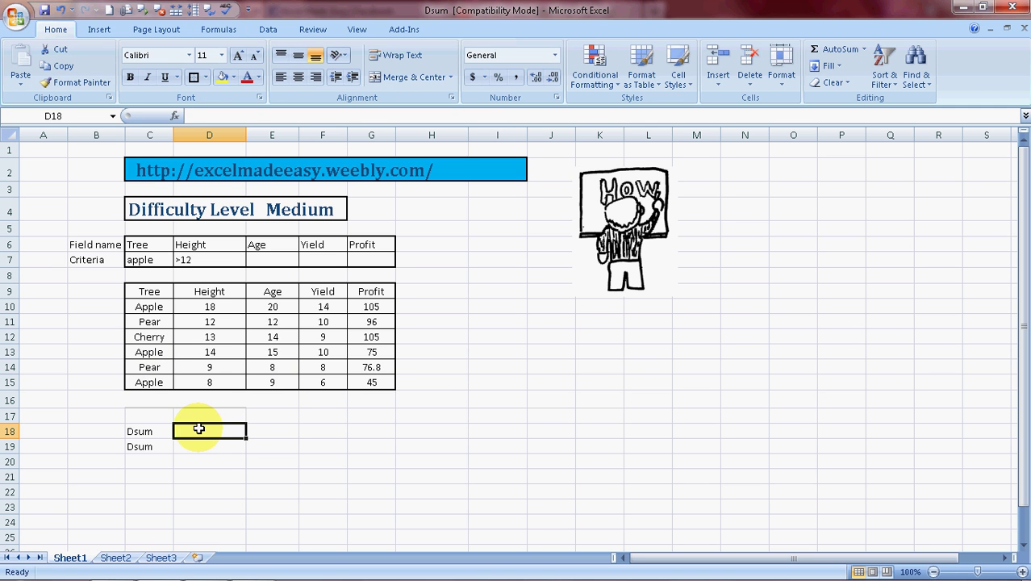
- Start a DSUM formula in D18 with the tree table C9:G15, headers included, as its database argument
{"action": "type", "text": "="}
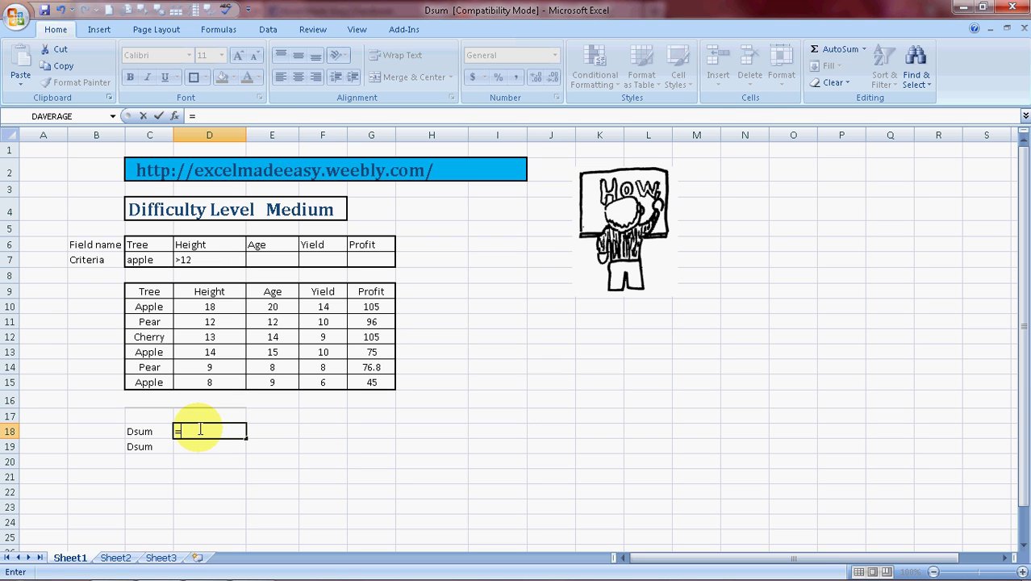
{"action": "type", "text": "ds"}
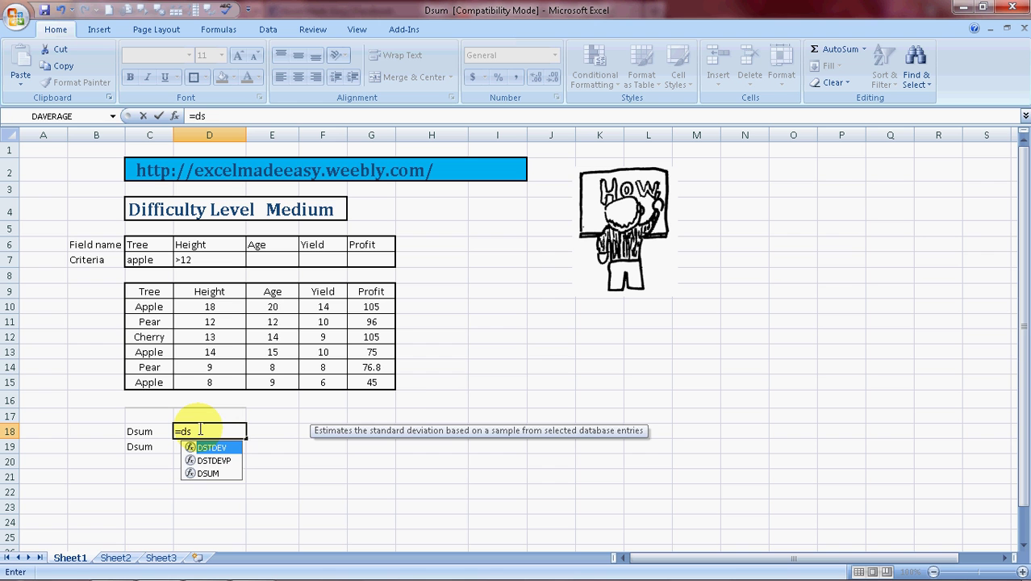
{"action": "type", "text": "um"}
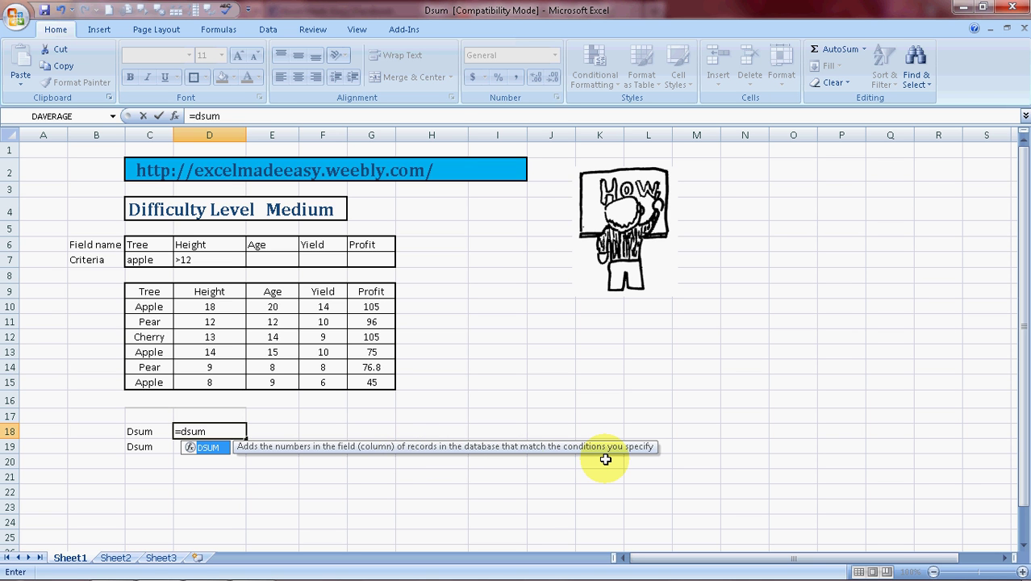
{"action": "type", "text": "("}
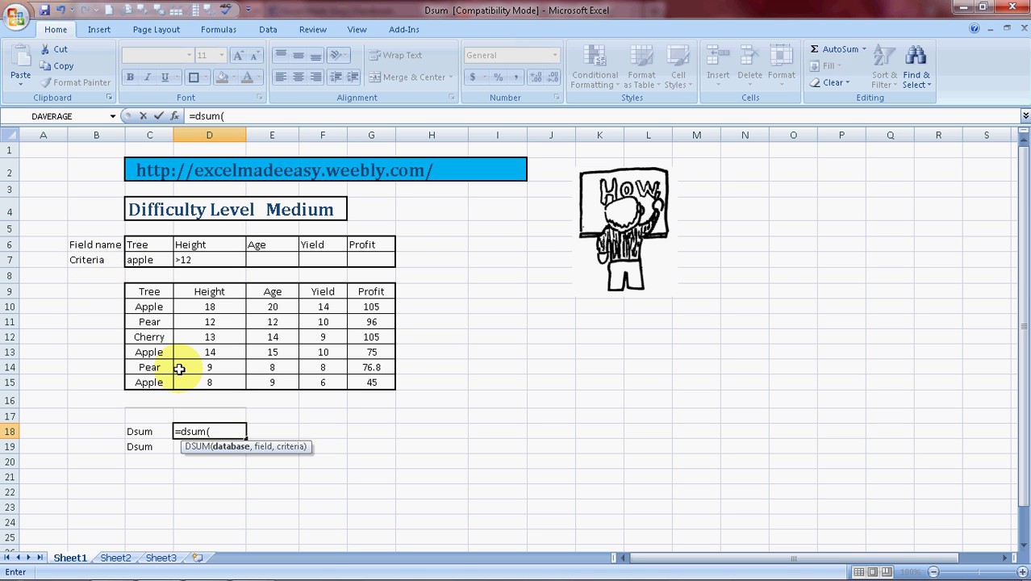
{"action": "left_click", "coordinate": [142, 291]}
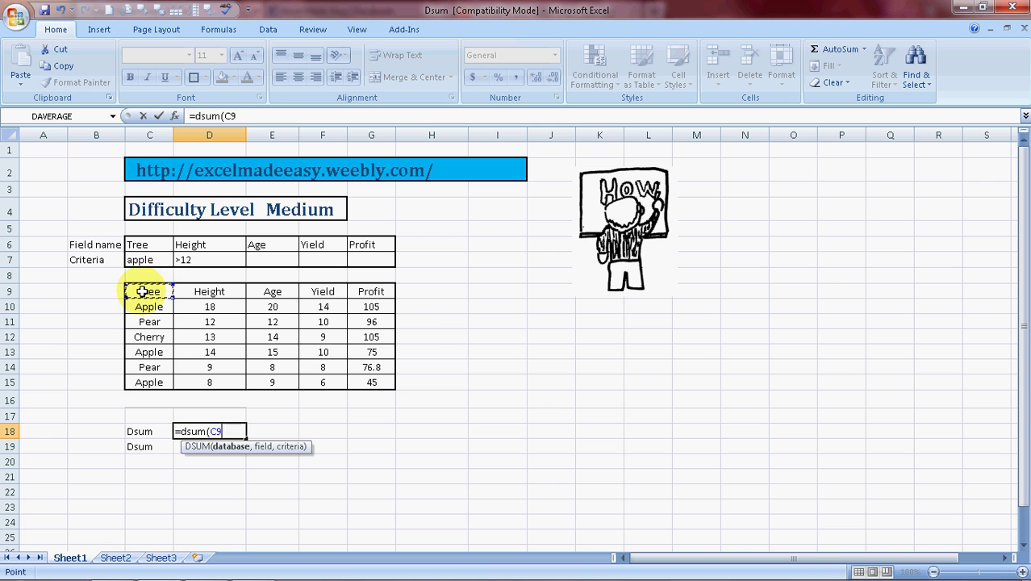
{"action": "key", "text": "shift+Right"}
{"action": "key", "text": "shift+Right"}
{"action": "key", "text": "shift+Right"}
{"action": "key", "text": "shift+Right"}
{"action": "key", "text": "shift+Down"}
{"action": "key", "text": "shift+Down"}
{"action": "key", "text": "shift+Down"}
{"action": "key", "text": "shift+Down"}
{"action": "key", "text": "shift+Down"}
{"action": "key", "text": "shift+Down"}
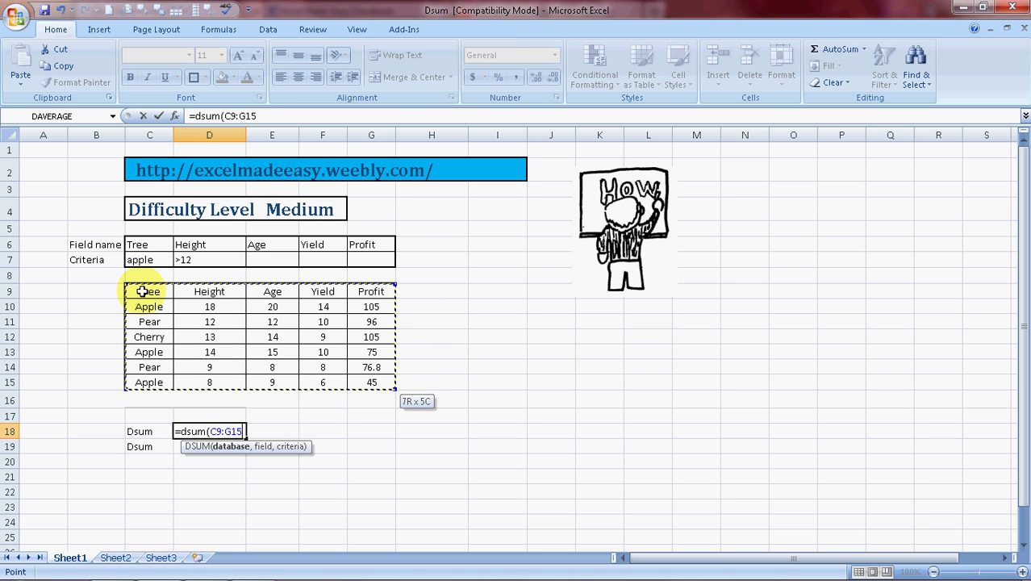
{"action": "type", "text": ","}
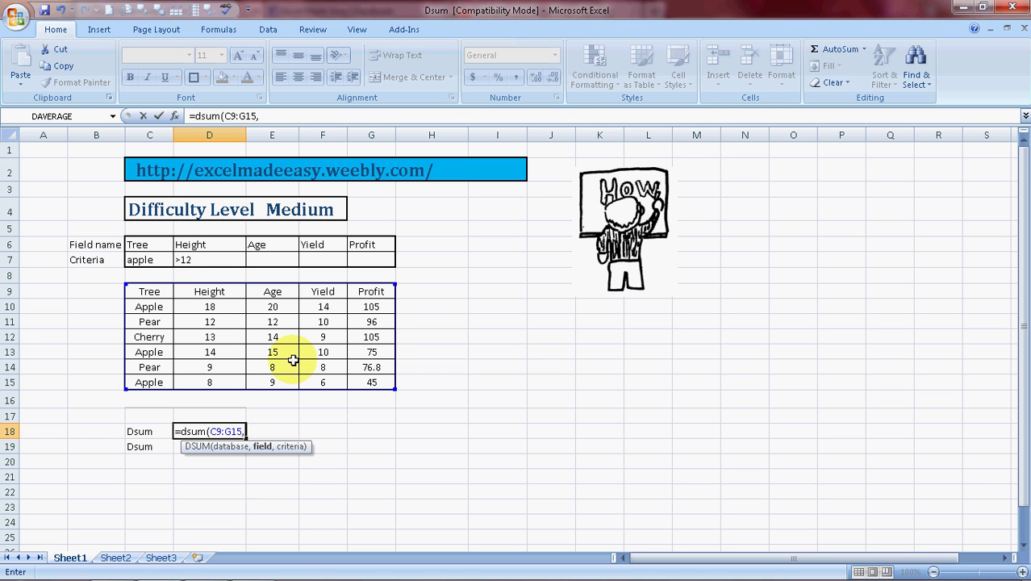
- Enter "Profit" in quotation marks as the DSUM formula's field argument
{"action": "left_click", "coordinate": [371, 293]}
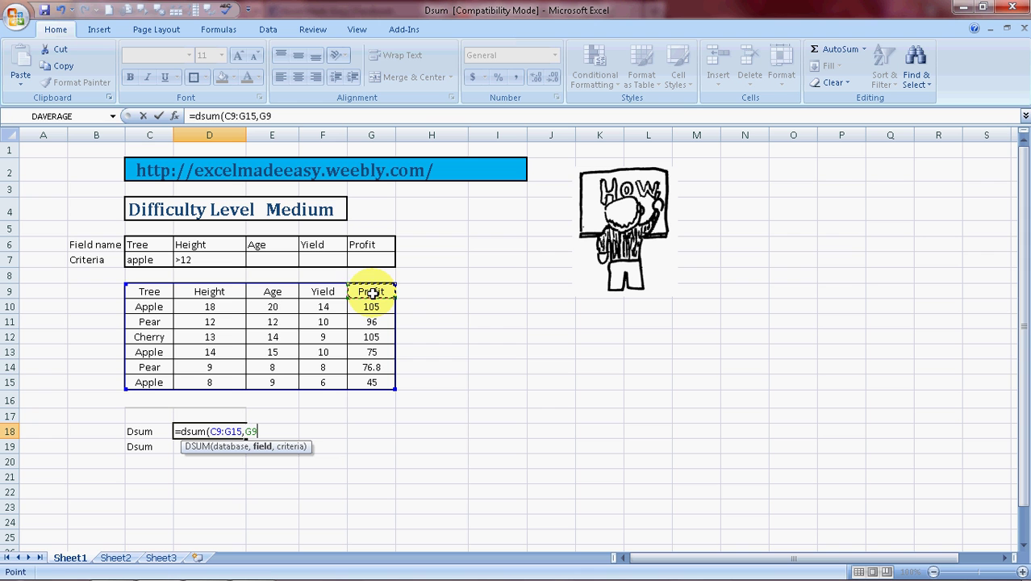
{"action": "left_click", "coordinate": [258, 432]}
{"action": "double_click", "coordinate": [255, 432]}
{"action": "type", "text": "\"Profit\""}
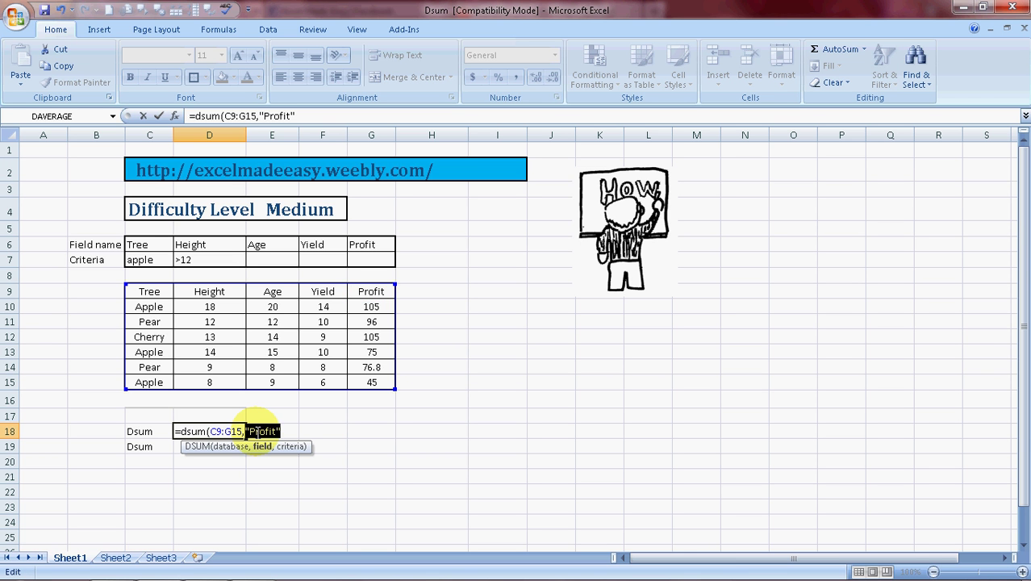
{"action": "left_click", "coordinate": [288, 431]}
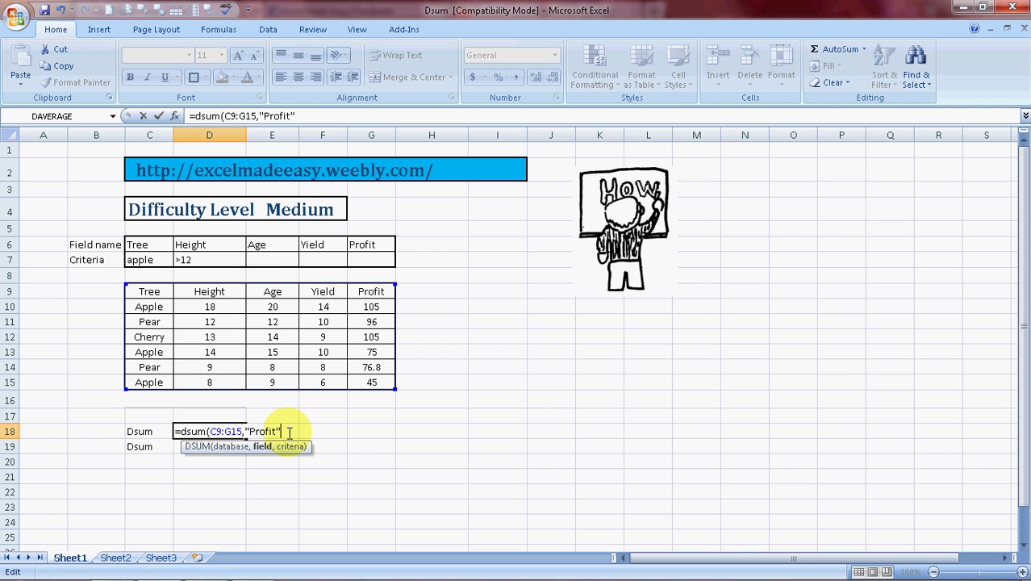
{"action": "type", "text": ","}
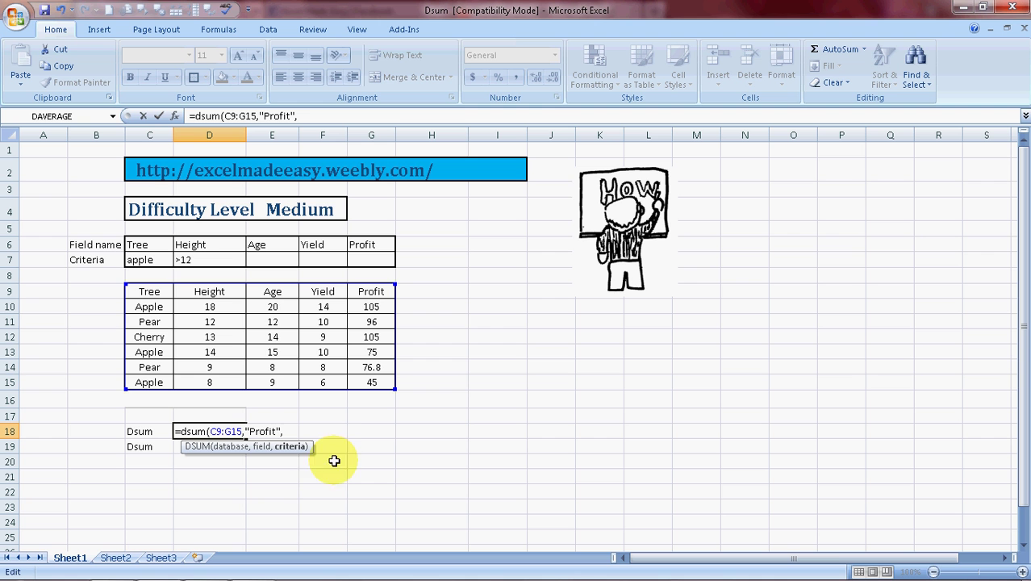
- Complete the DSUM formula with the Tree and Height criteria range C6:D7 and reselect its cell
{"action": "left_click", "coordinate": [138, 243]}
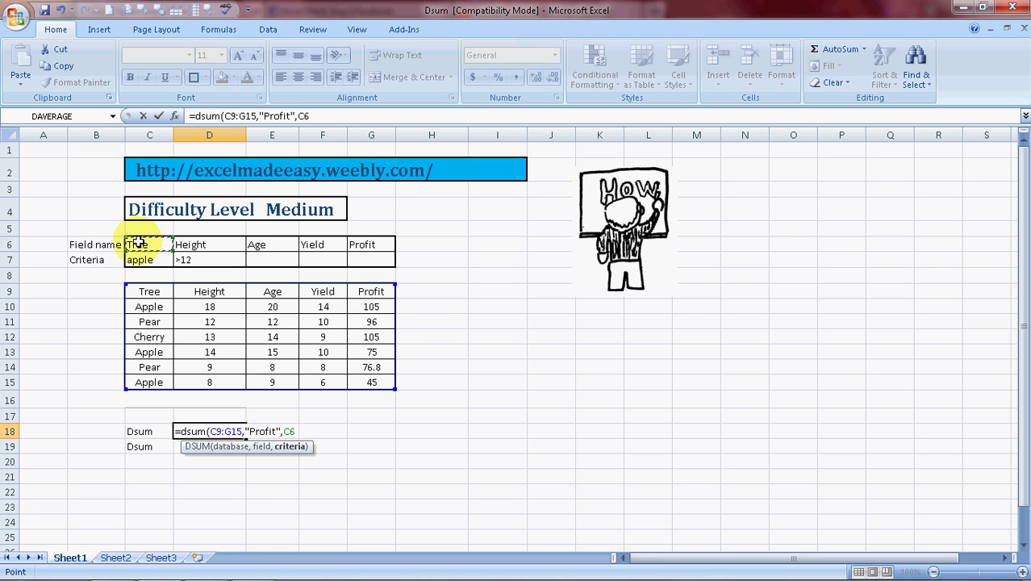
{"action": "key", "text": "shift+Right"}
{"action": "key", "text": "shift+Down"}
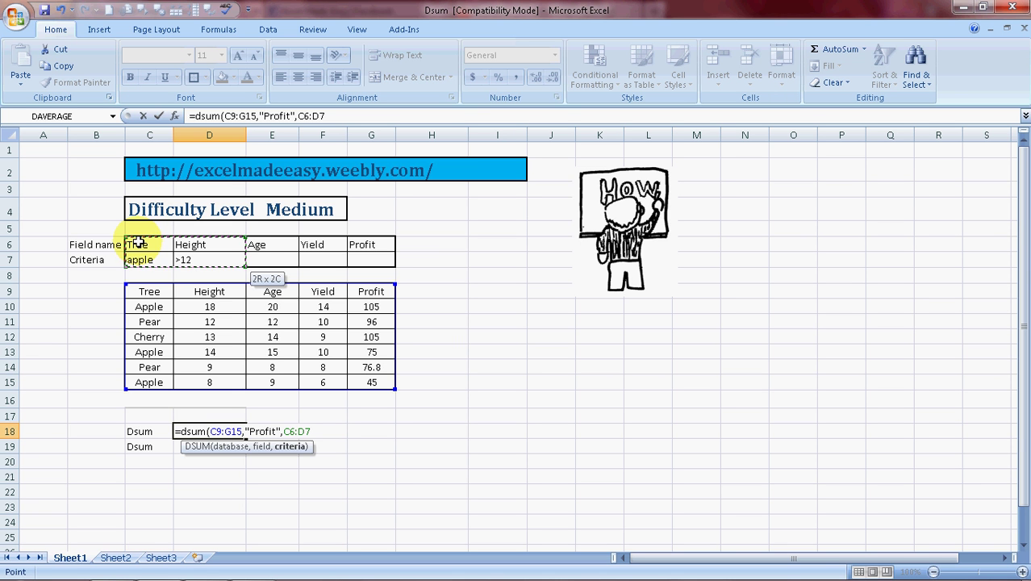
{"action": "type", "text": ")"}
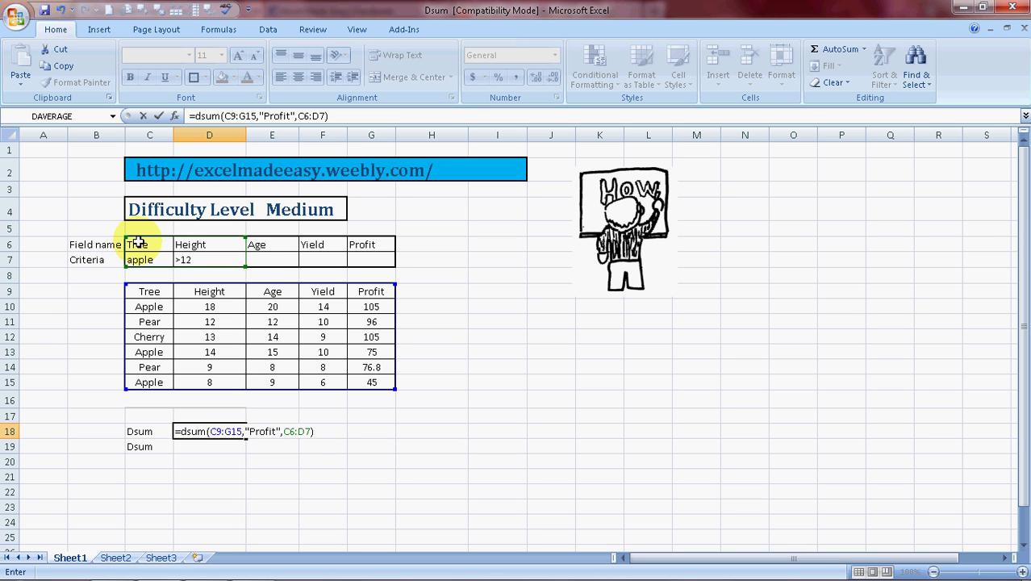
{"action": "key", "text": "Return"}
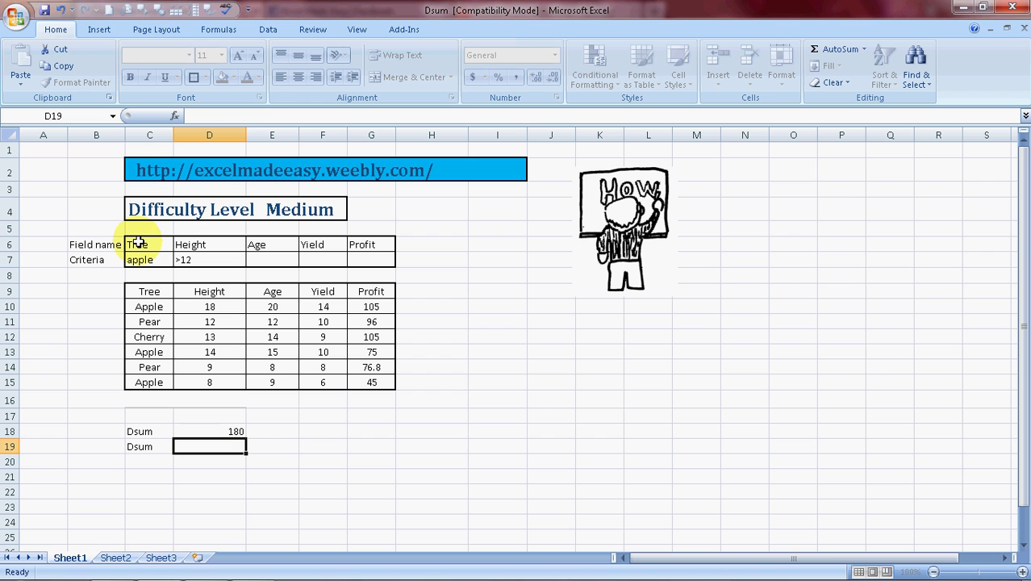
{"action": "key", "text": "Up"}
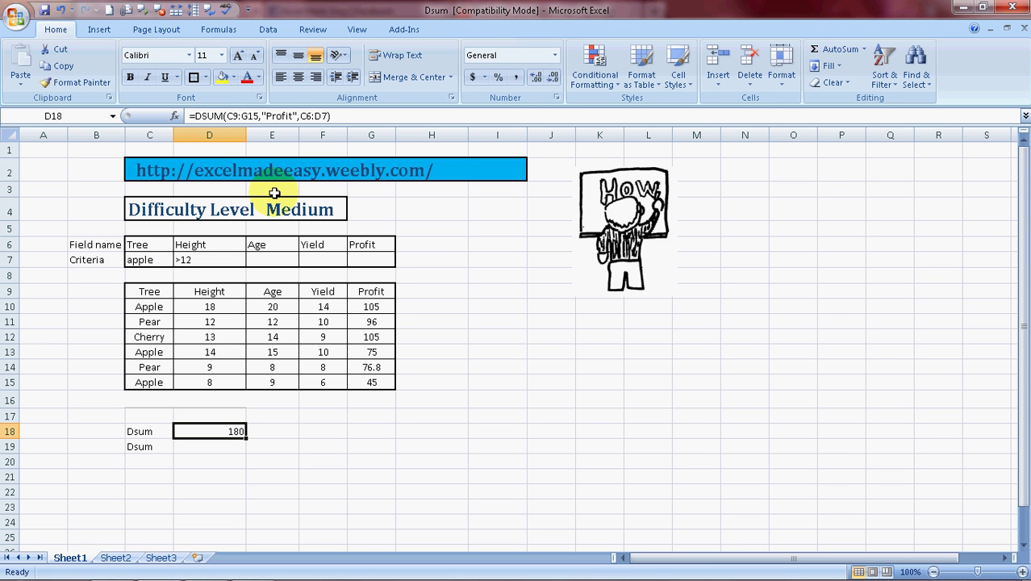
- Switch to Firefox and look through the Excel Made Easy home page down to its social media links
{"action": "left_click", "coordinate": [412, 210]}
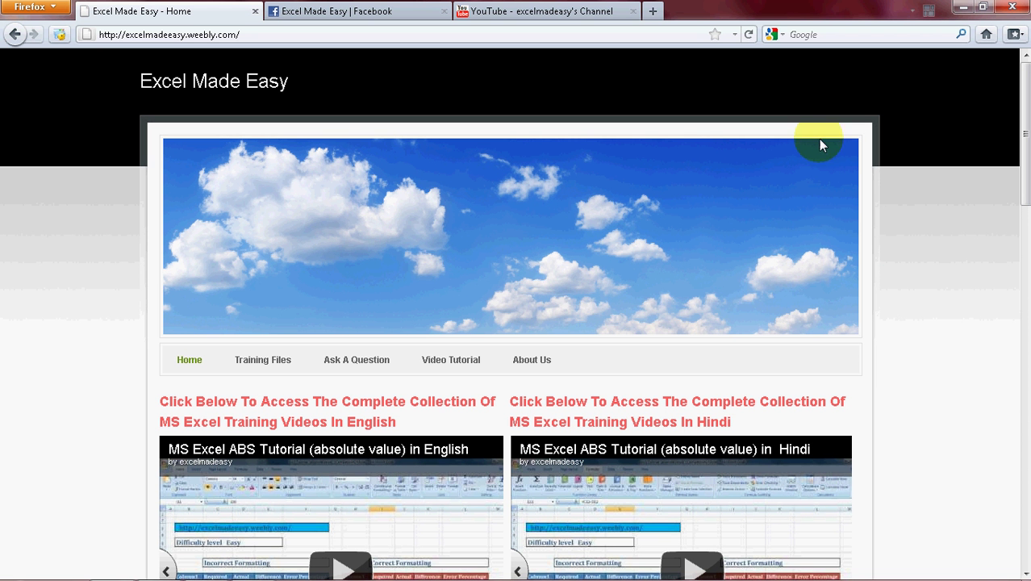
{"action": "left_click_drag", "start_coordinate": [1025, 103], "coordinate": [1026, 116]}
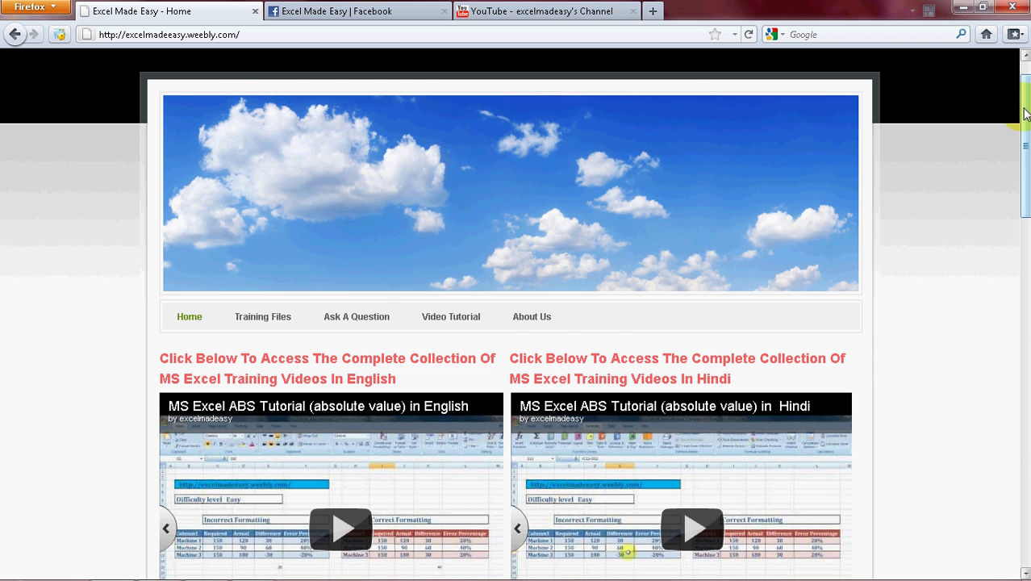
{"action": "left_click_drag", "start_coordinate": [1025, 116], "coordinate": [1022, 260]}
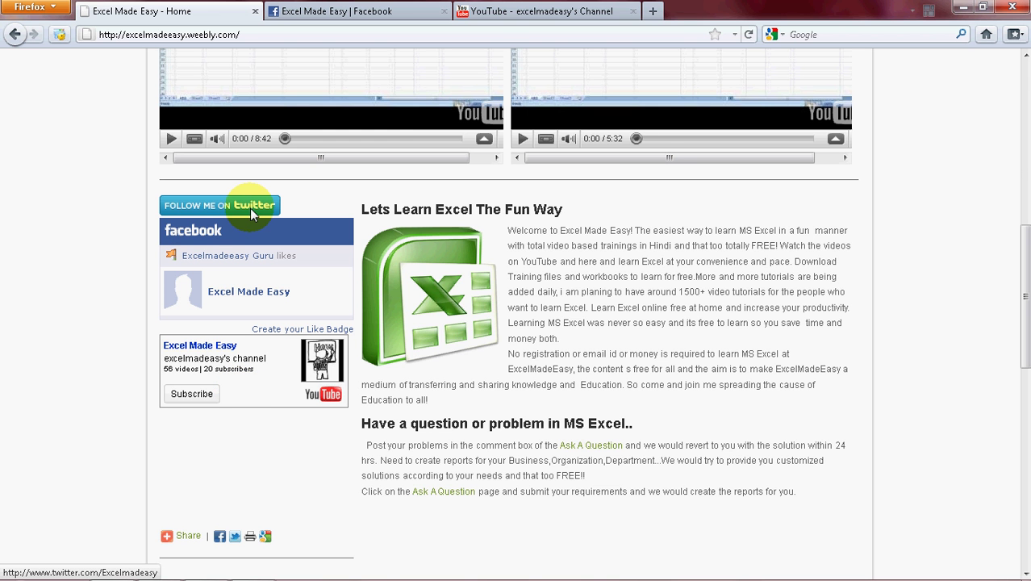
- View the Excel Made Easy Facebook page, and go back from the YouTube subscriber list to the channel's featured video
{"action": "left_click", "coordinate": [338, 12]}
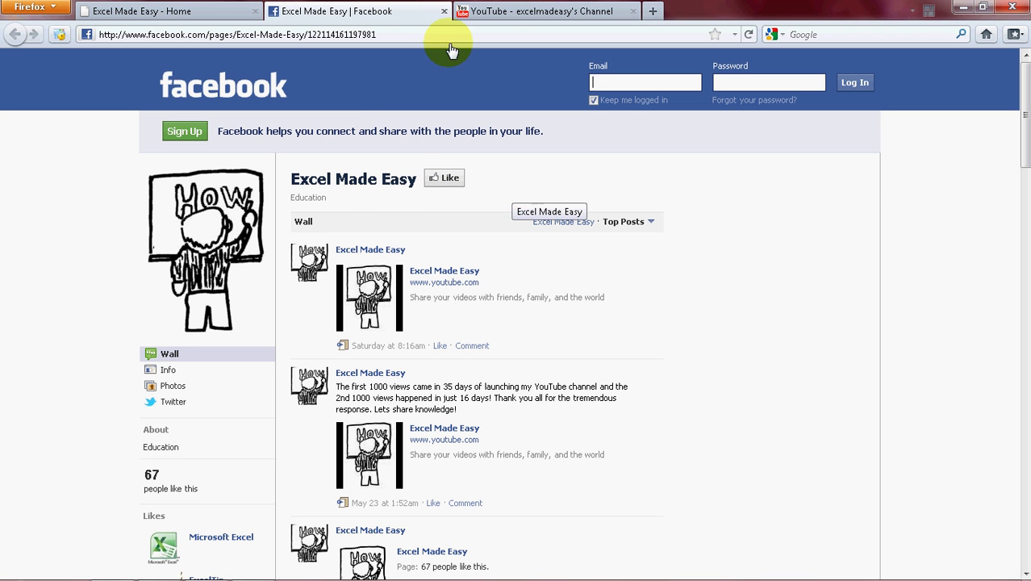
{"action": "left_click", "coordinate": [511, 16]}
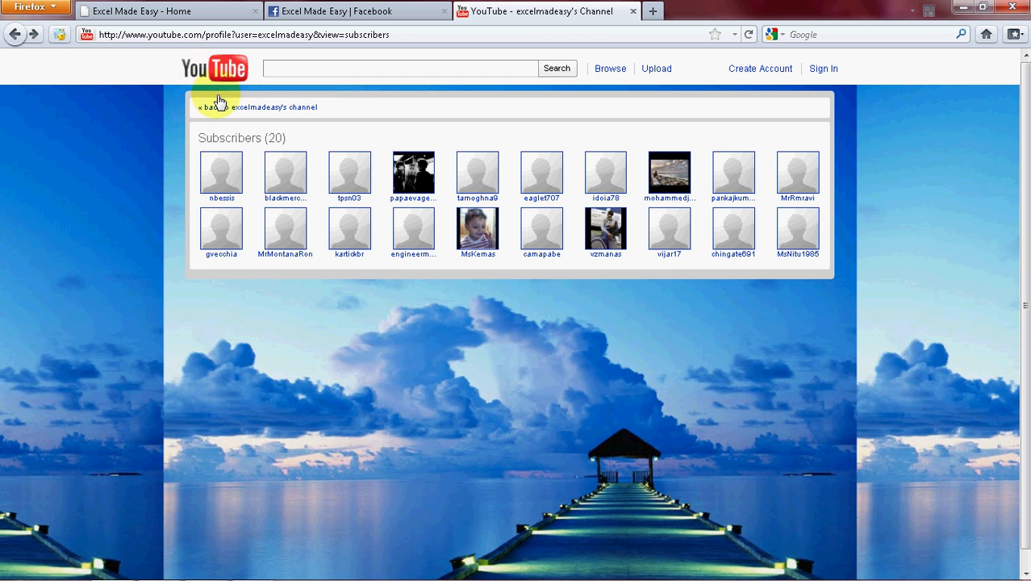
{"action": "left_click", "coordinate": [16, 35]}
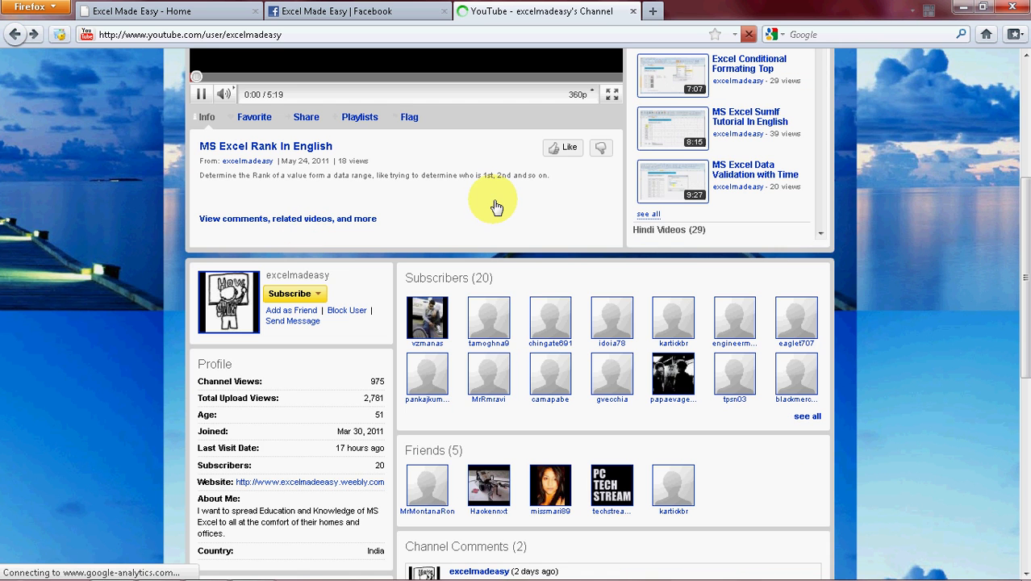
{"action": "left_click_drag", "start_coordinate": [1023, 232], "coordinate": [1016, 65]}
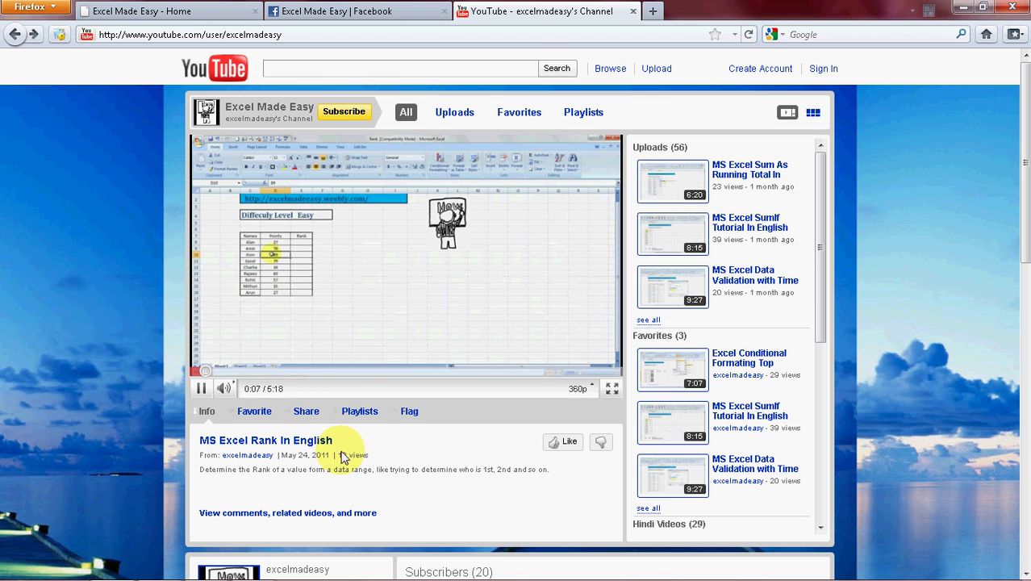
- Examine the full list of sharing options for the MS Excel Rank In English video and return to the Excel workbook
{"action": "left_click", "coordinate": [306, 413]}
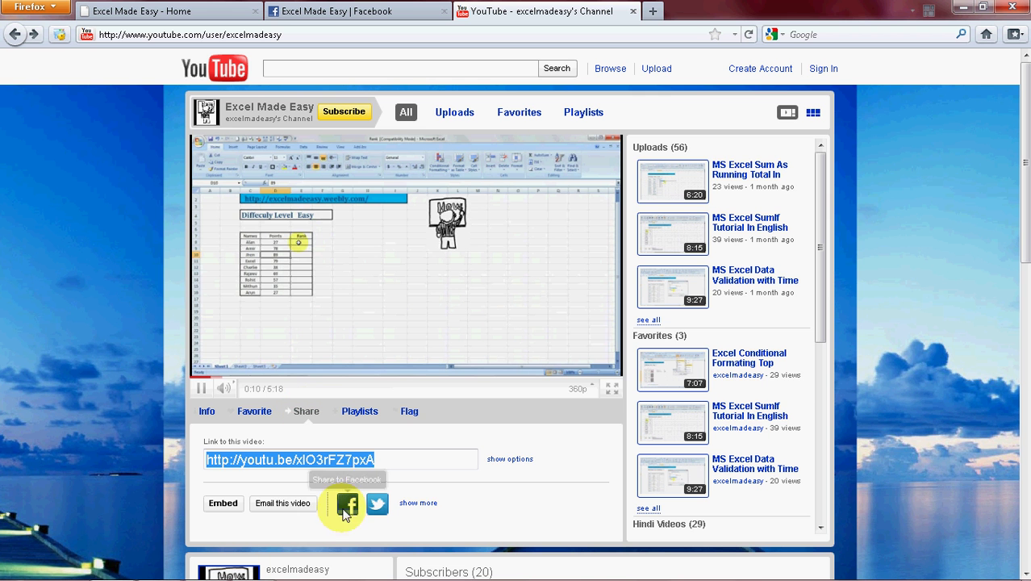
{"action": "left_click", "coordinate": [418, 503]}
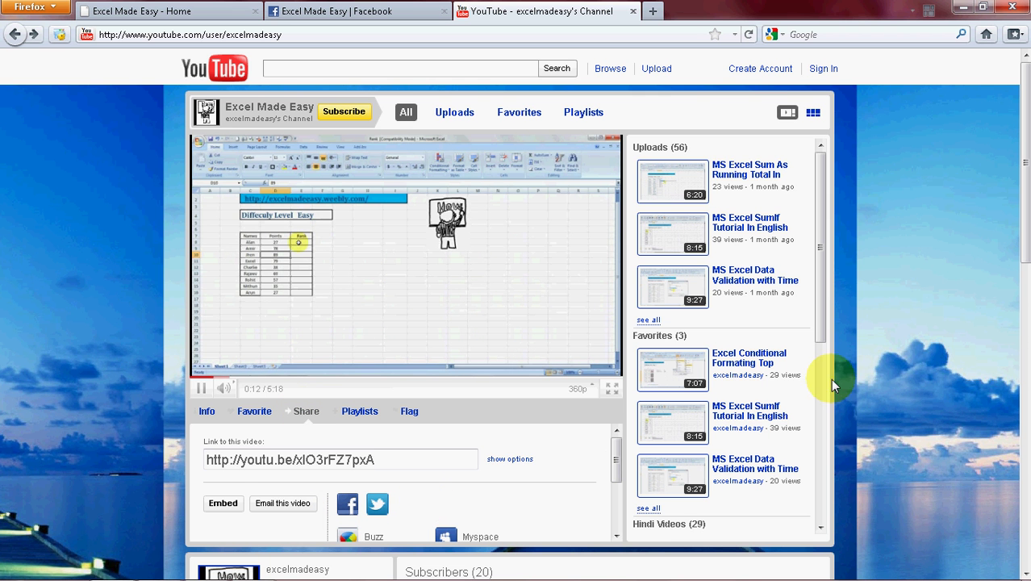
{"action": "left_click_drag", "start_coordinate": [1024, 137], "coordinate": [968, 227]}
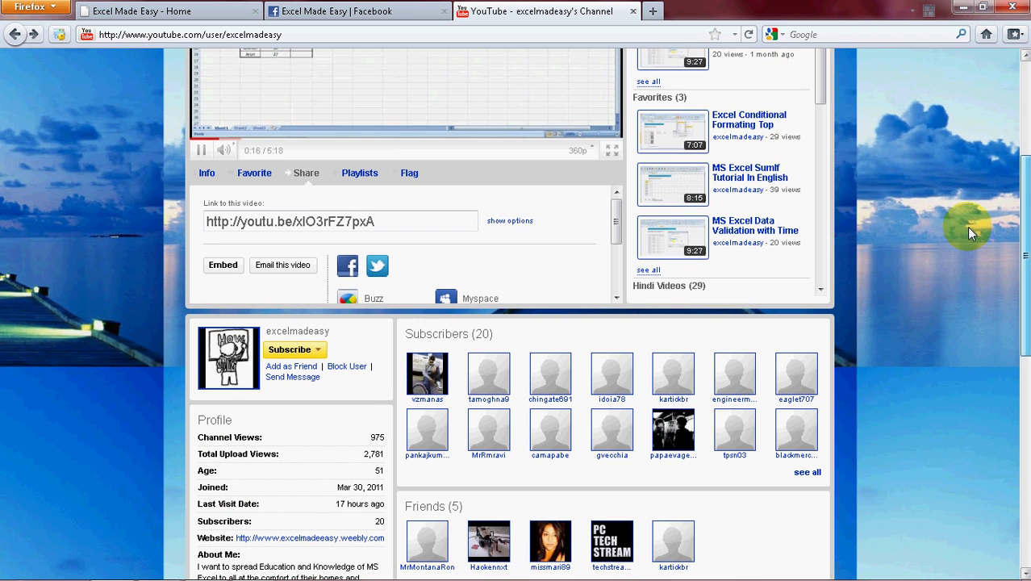
{"action": "left_click", "coordinate": [617, 299]}
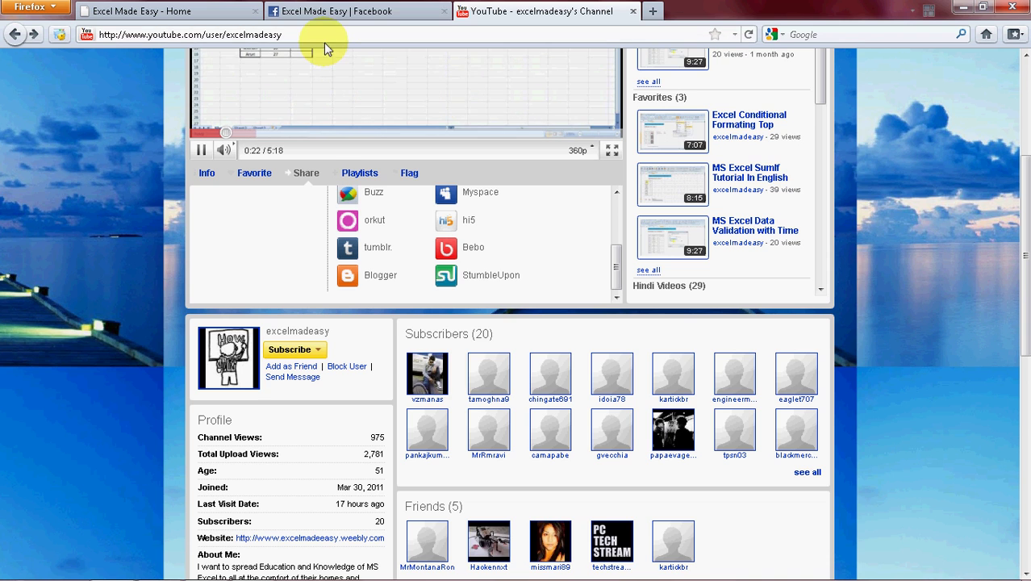
{"action": "key", "text": "alt+Tab"}
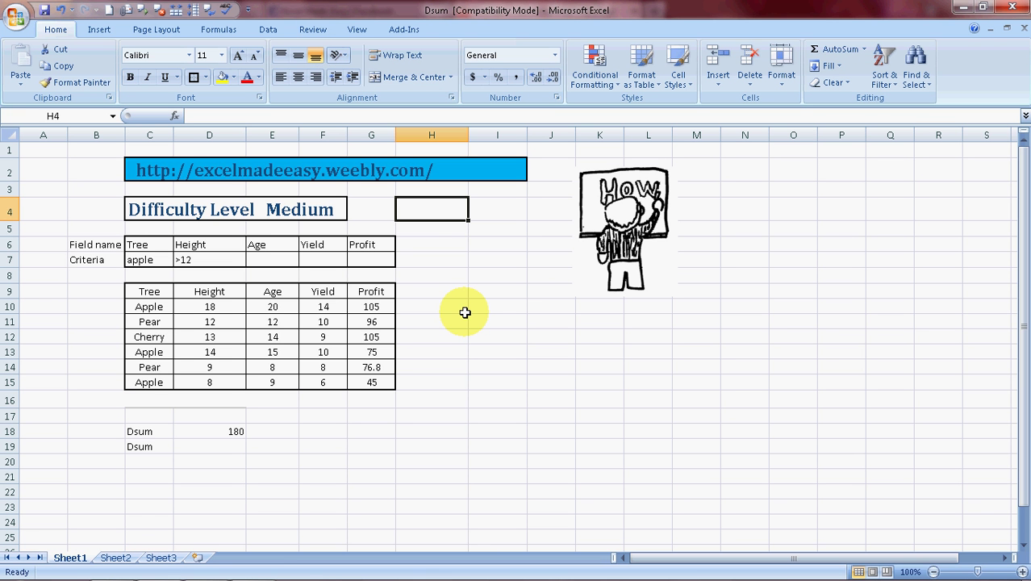